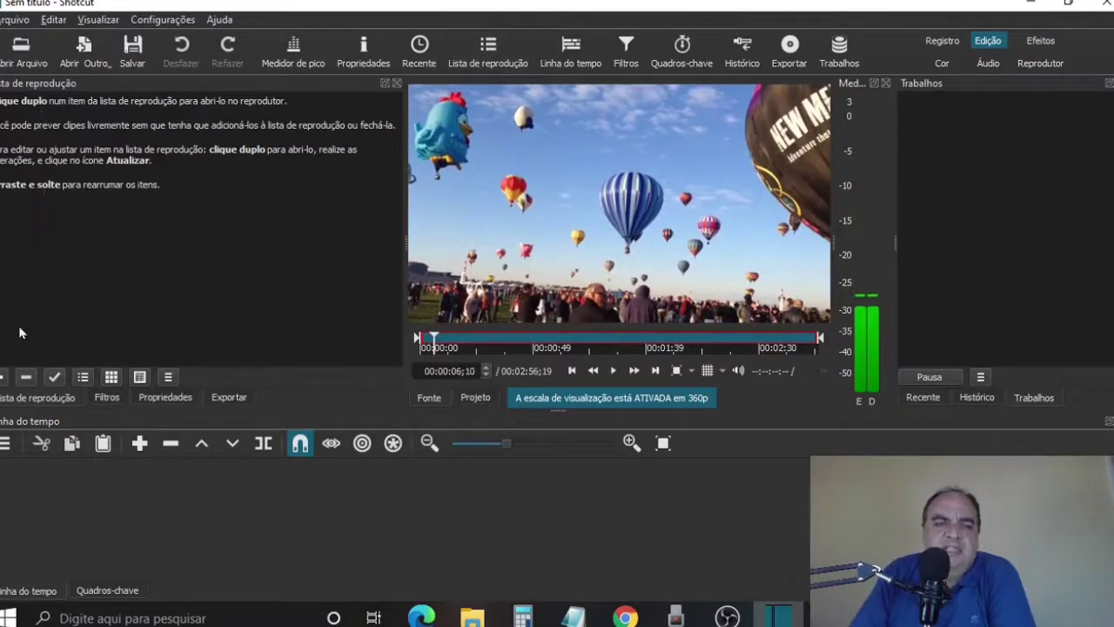
Add the opened balloon clip to the playlist and place it on the timeline's video track.
{"action": "left_click", "coordinate": [2, 379]}
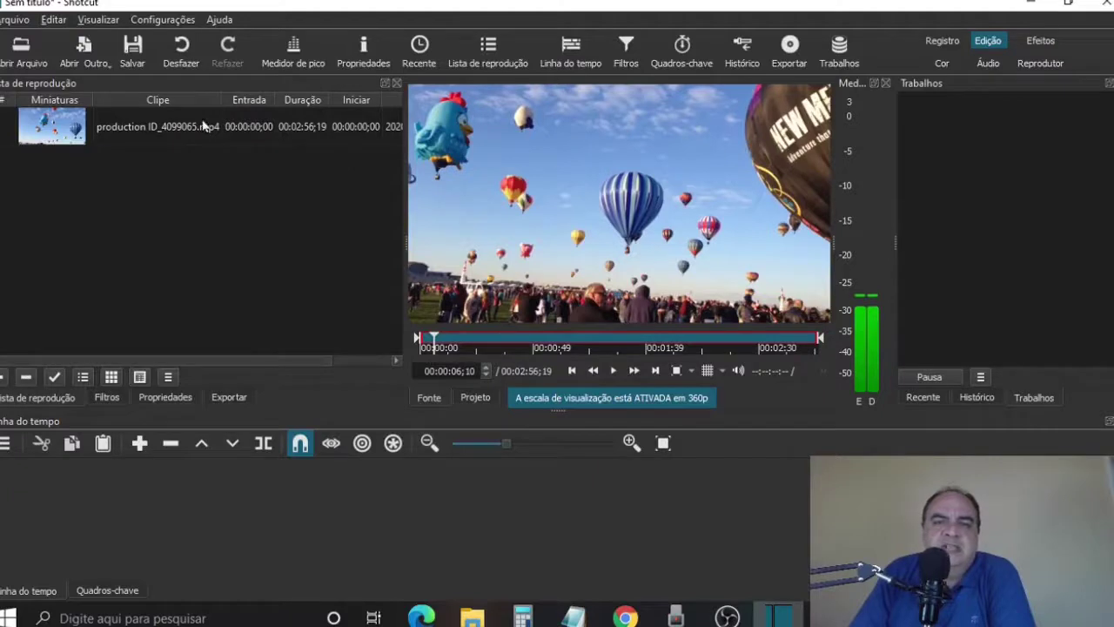
{"action": "left_click", "coordinate": [90, 123]}
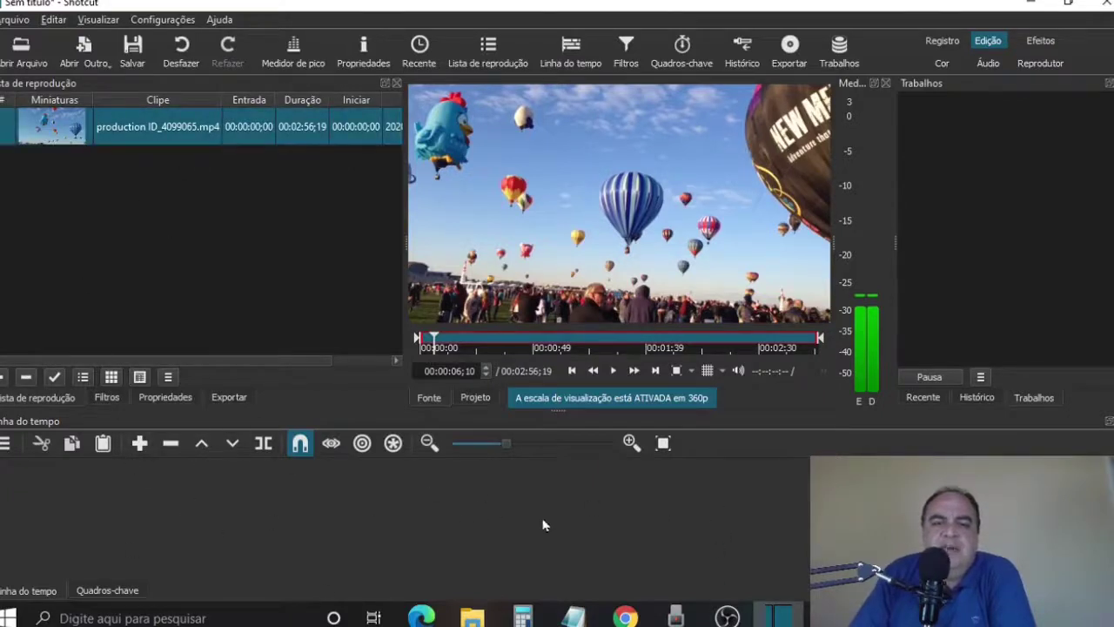
{"action": "left_click_drag", "start_coordinate": [79, 130], "coordinate": [223, 522]}
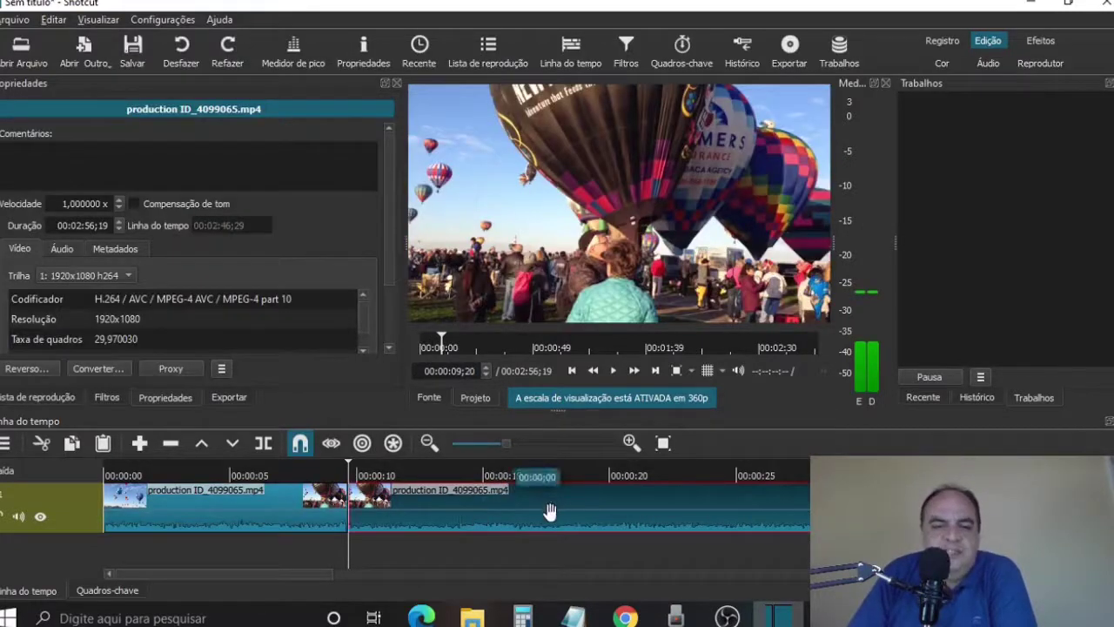
Overlap the second clip segment onto the first by about 00:01;24 to create a transition, and review the available transition types.
{"action": "left_click_drag", "start_coordinate": [547, 510], "coordinate": [412, 492]}
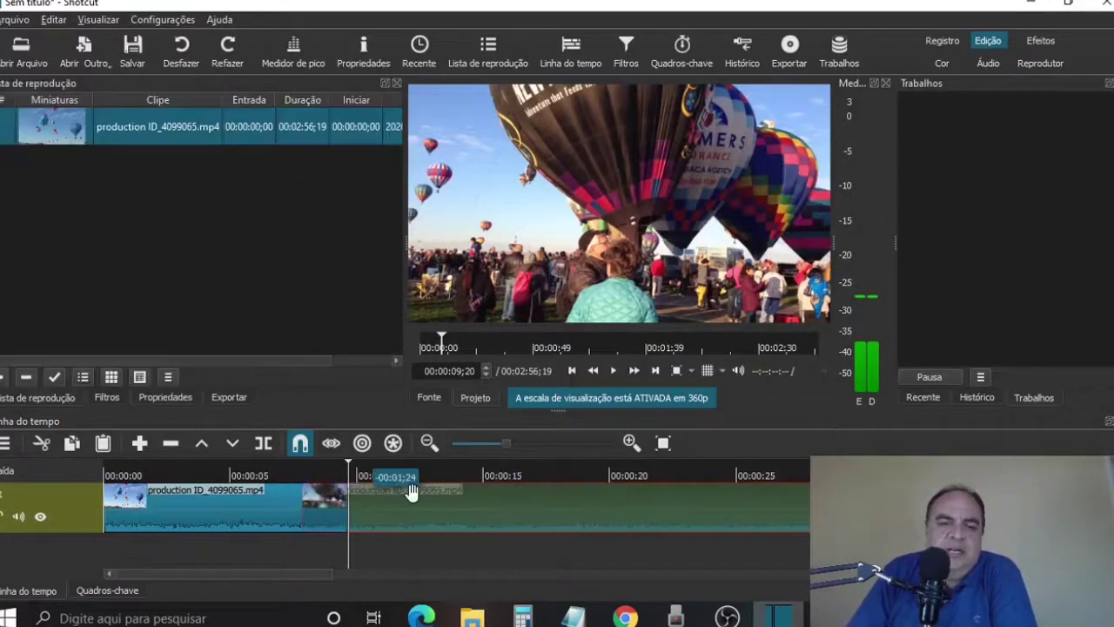
{"action": "left_click", "coordinate": [369, 48]}
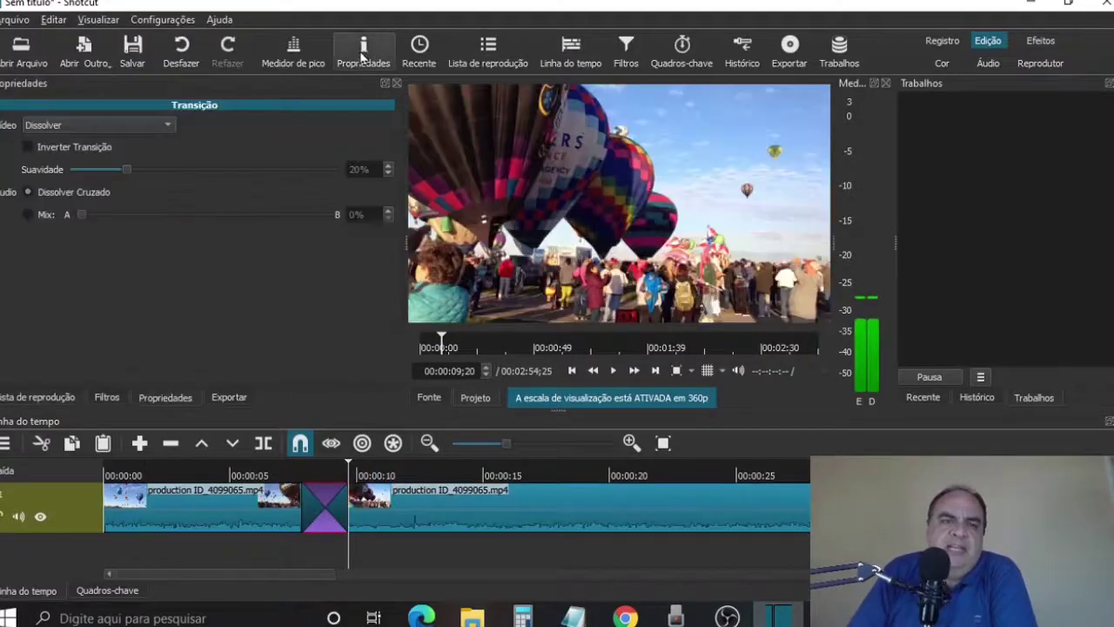
{"action": "left_click", "coordinate": [170, 125]}
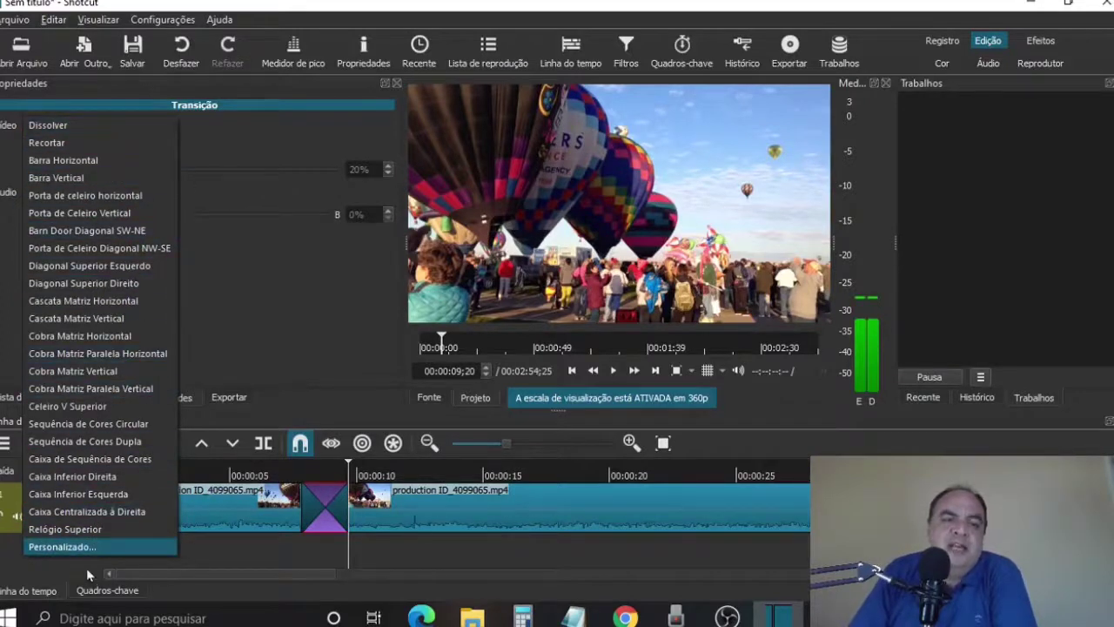
{"action": "left_click", "coordinate": [221, 157]}
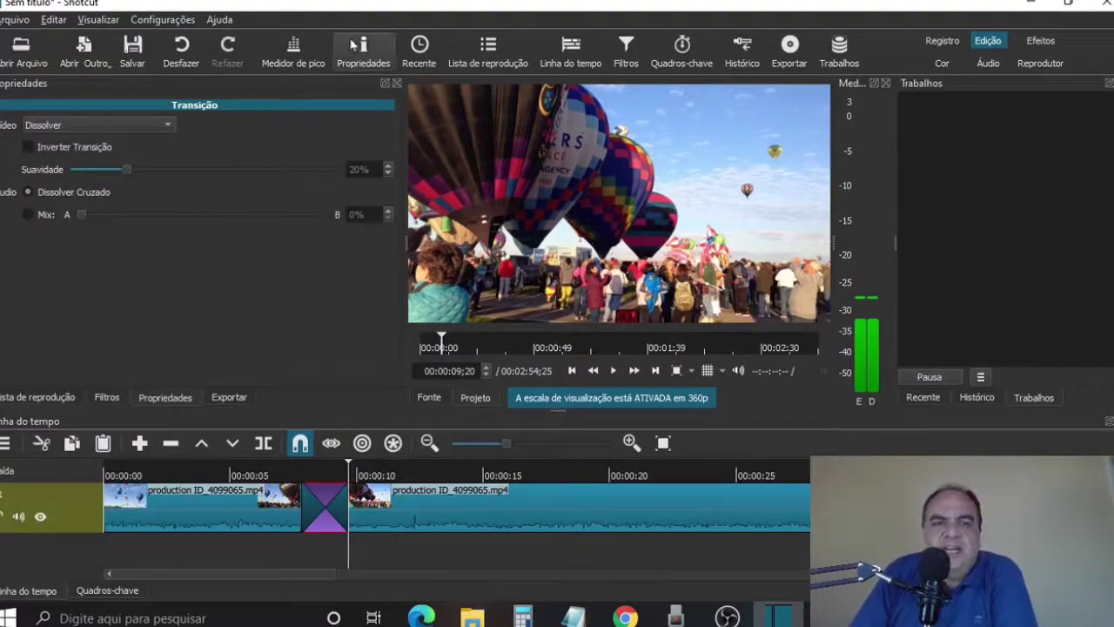
Show the audio peak meter and briefly play the balloon clip to check its sound levels.
{"action": "left_click", "coordinate": [173, 517]}
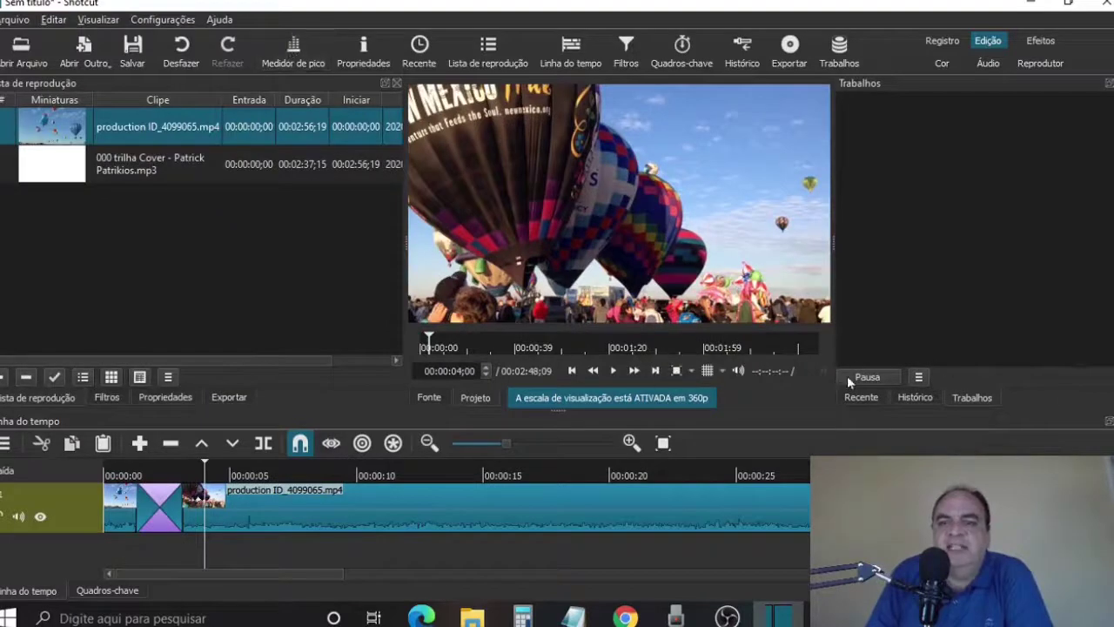
{"action": "left_click", "coordinate": [293, 48]}
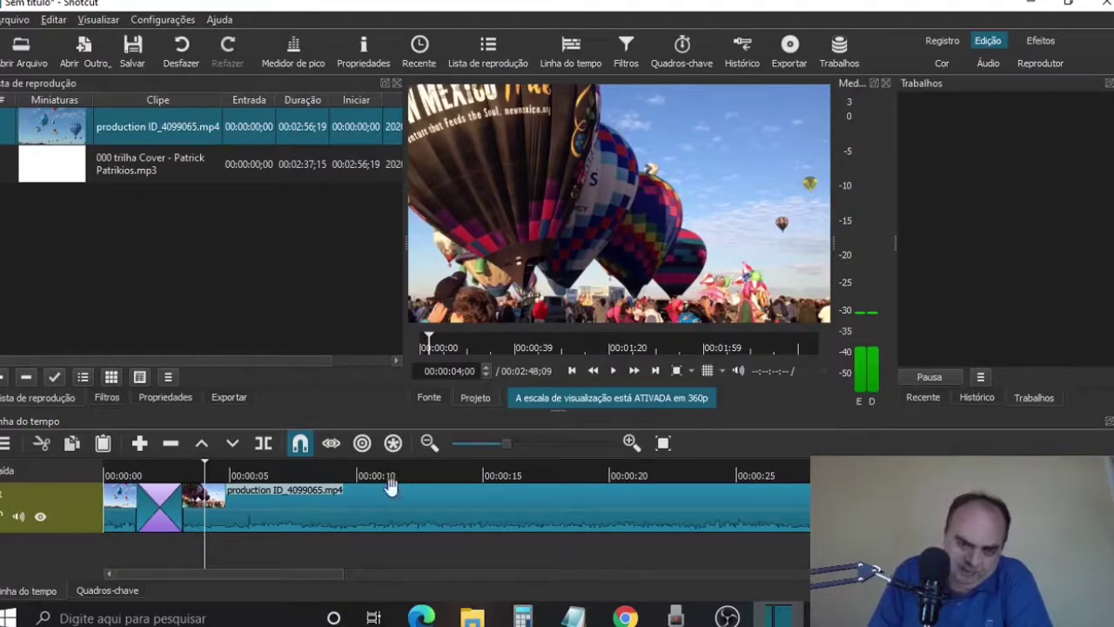
{"action": "left_click", "coordinate": [613, 373]}
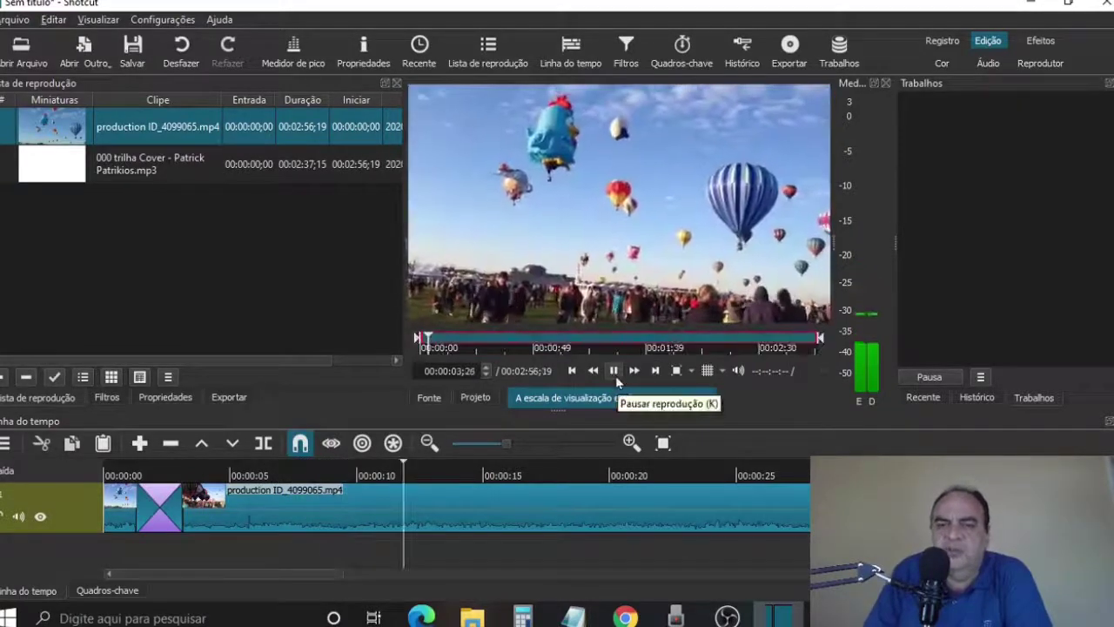
{"action": "left_click", "coordinate": [613, 373]}
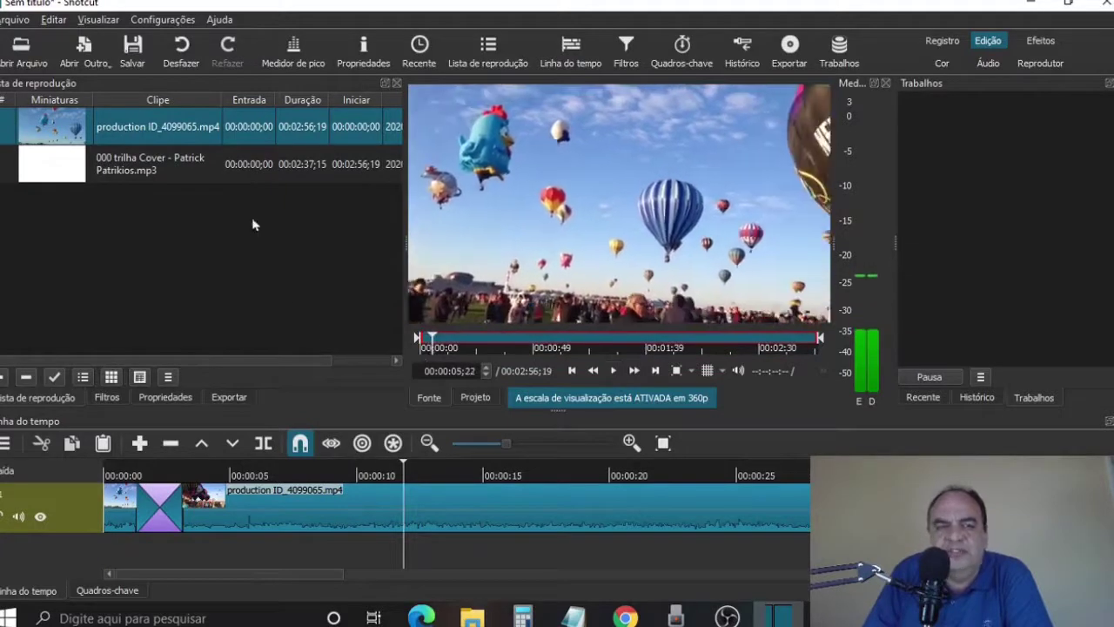
Place the "000 trilha Cover" mp3 on a new audio track from 00:00:00 and play the project briefly.
{"action": "left_click", "coordinate": [170, 160]}
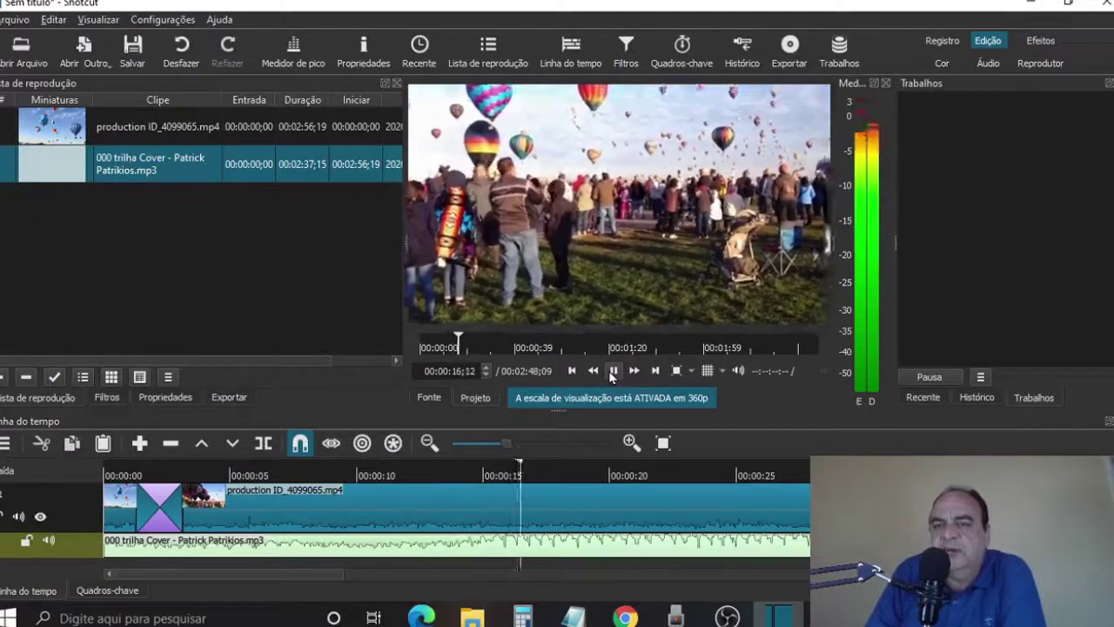
{"action": "left_click", "coordinate": [612, 371]}
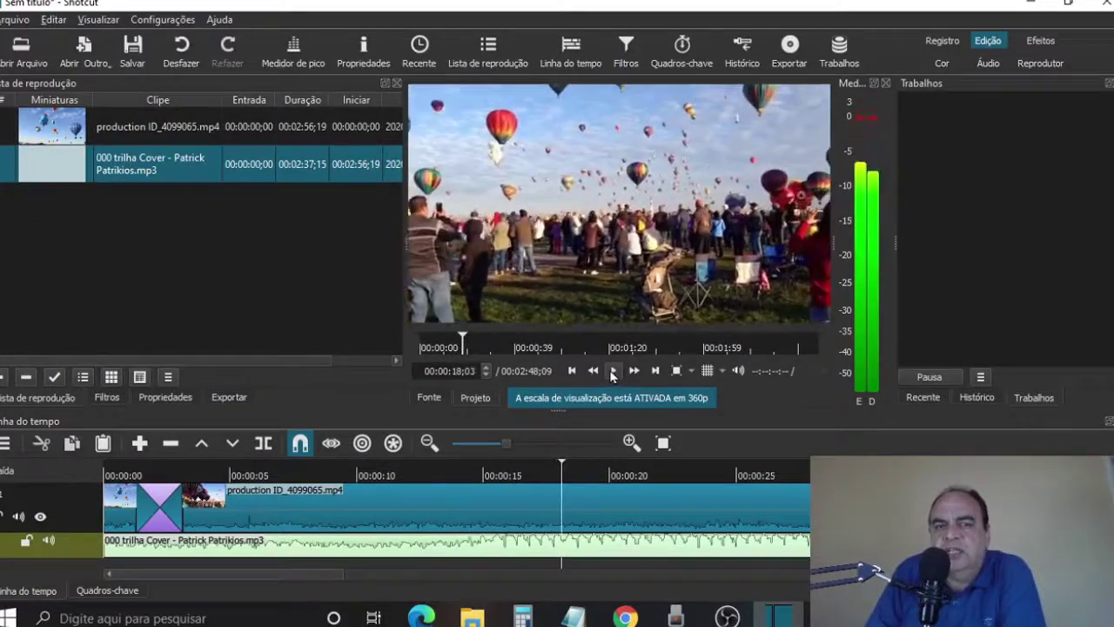
Add the Ganho / Volume filter to the soundtrack clip.
{"action": "left_click", "coordinate": [633, 58]}
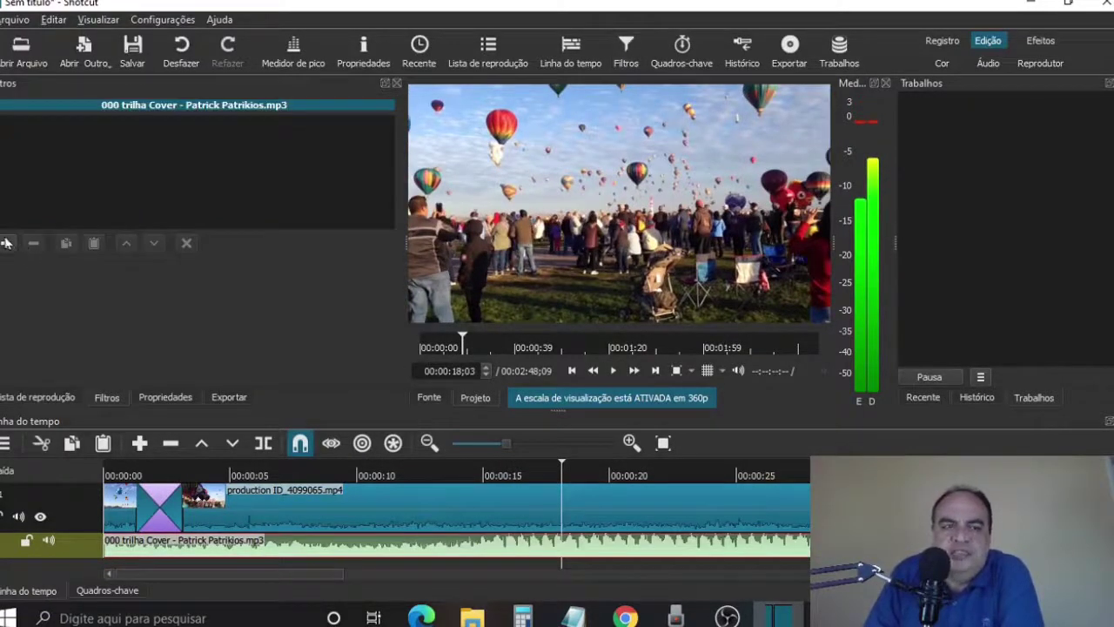
{"action": "left_click", "coordinate": [4, 245]}
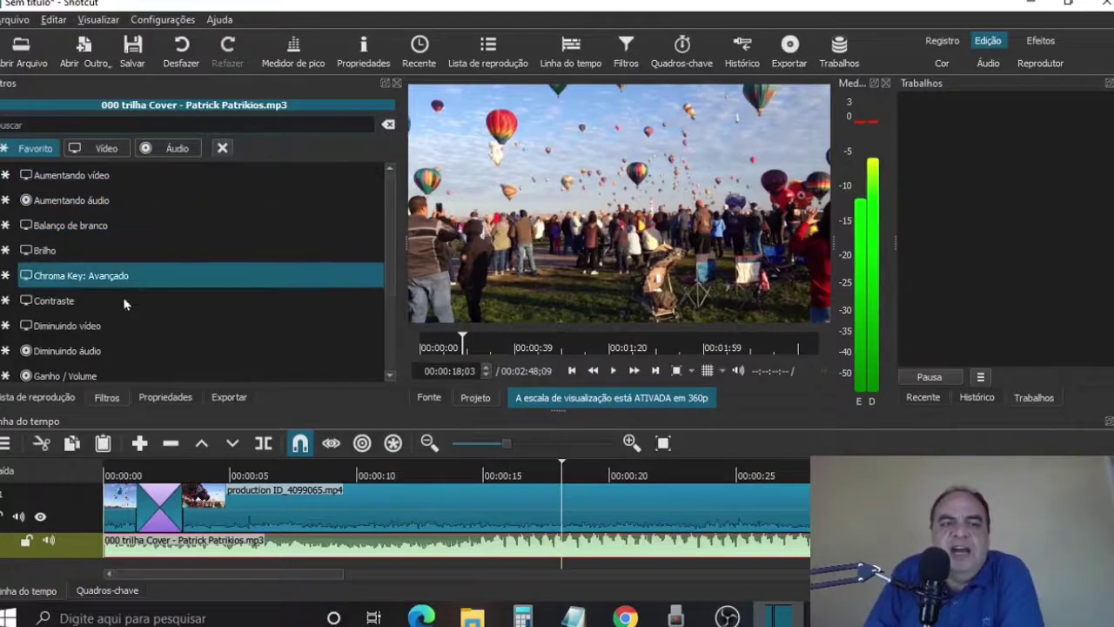
{"action": "left_click_drag", "start_coordinate": [392, 227], "coordinate": [390, 258]}
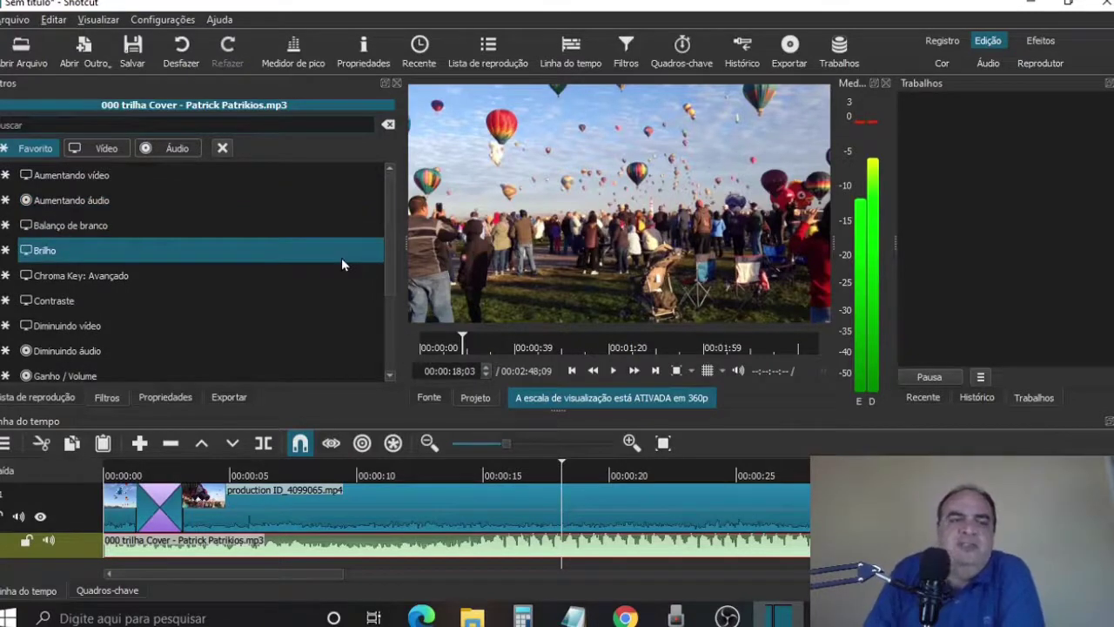
{"action": "left_click", "coordinate": [99, 374]}
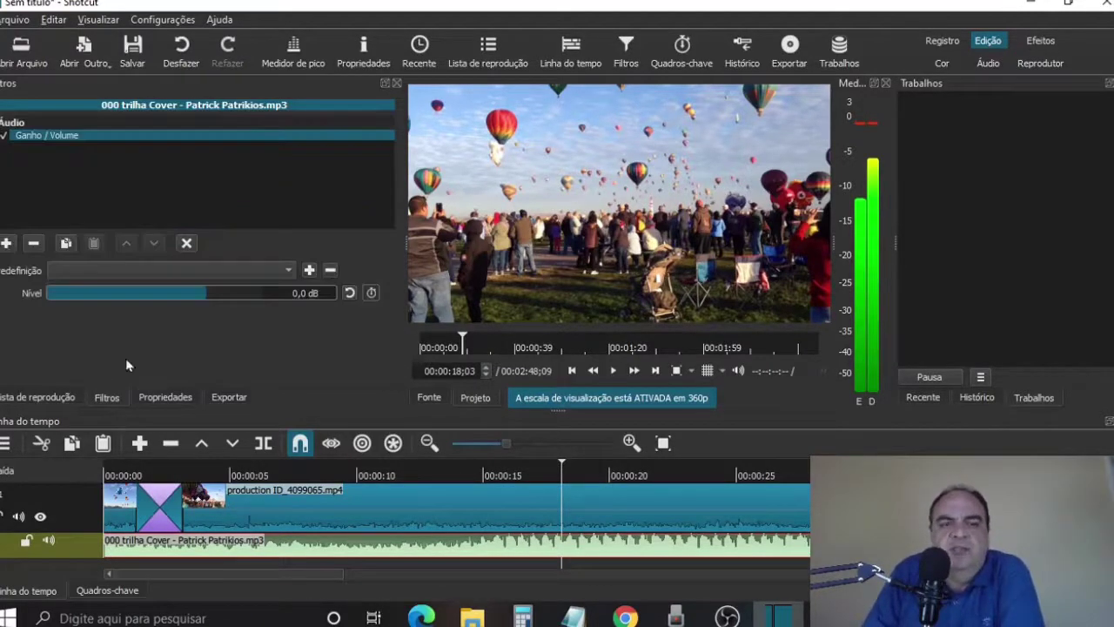
Play the project while raising the soundtrack's gain level to 24.0 dB.
{"action": "left_click", "coordinate": [615, 371]}
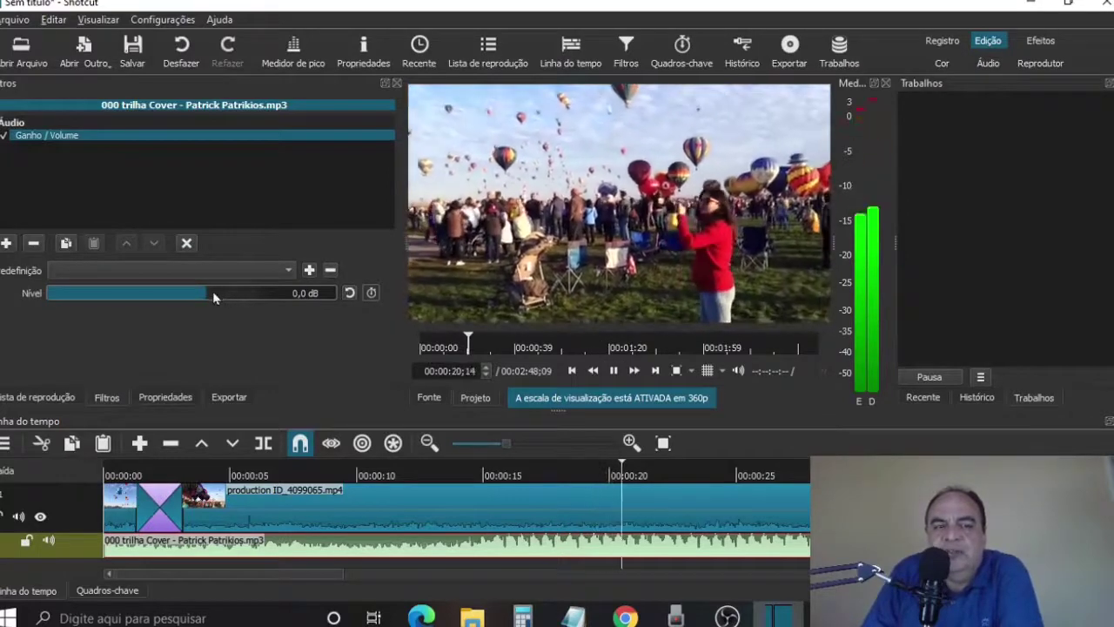
{"action": "left_click_drag", "start_coordinate": [208, 292], "coordinate": [261, 293]}
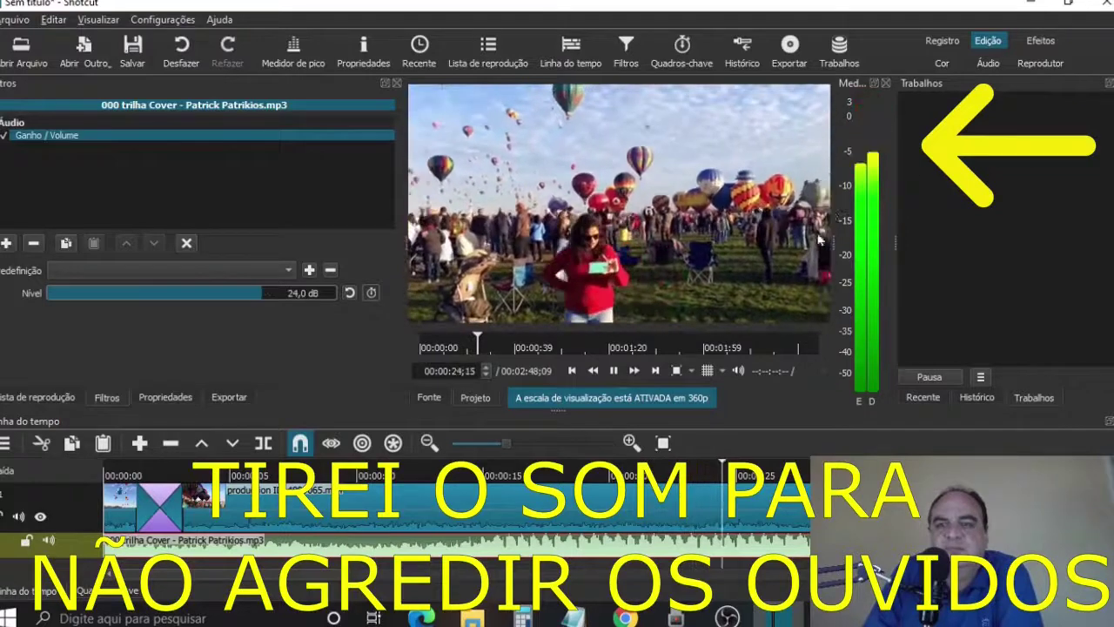
{"action": "left_click", "coordinate": [619, 374]}
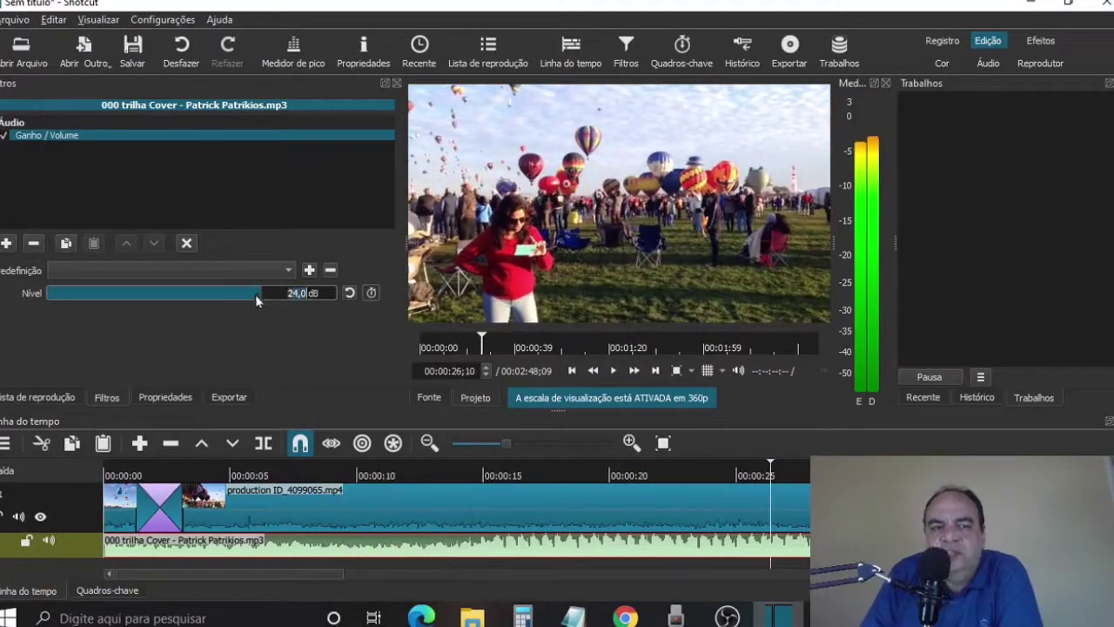
Lower the soundtrack's gain to -21.7 dB, play it, and settle on a level of -14.9 dB.
{"action": "left_click_drag", "start_coordinate": [218, 302], "coordinate": [159, 296]}
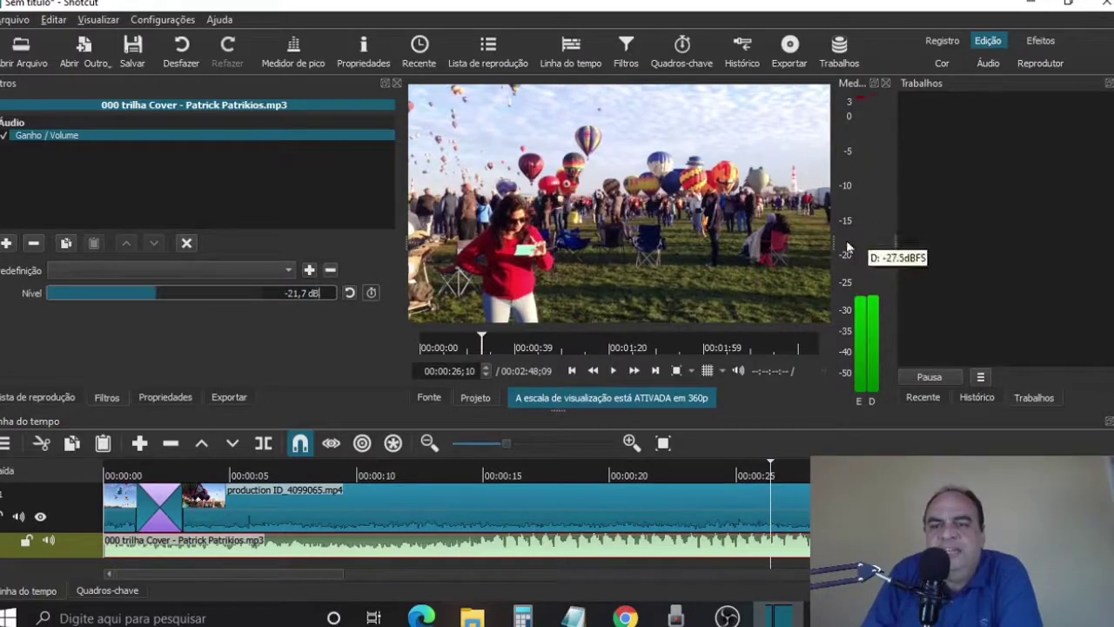
{"action": "left_click", "coordinate": [631, 373]}
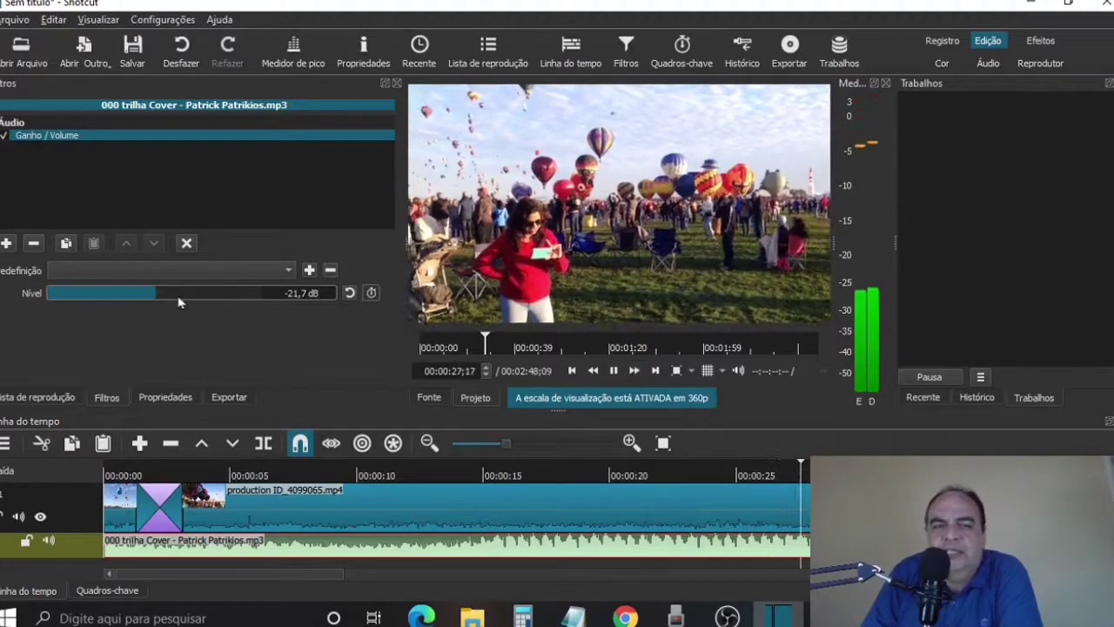
{"action": "mouse_move", "coordinate": [178, 301]}
{"action": "left_mouse_down"}
{"action": "mouse_move", "coordinate": [205, 301]}
{"action": "mouse_move", "coordinate": [171, 302]}
{"action": "left_mouse_up"}
{"action": "key", "text": "space"}
Look at the file opening dialog, the other source types and the project saving dialog, leaving each without choosing anything.
{"action": "left_click", "coordinate": [5, 59]}
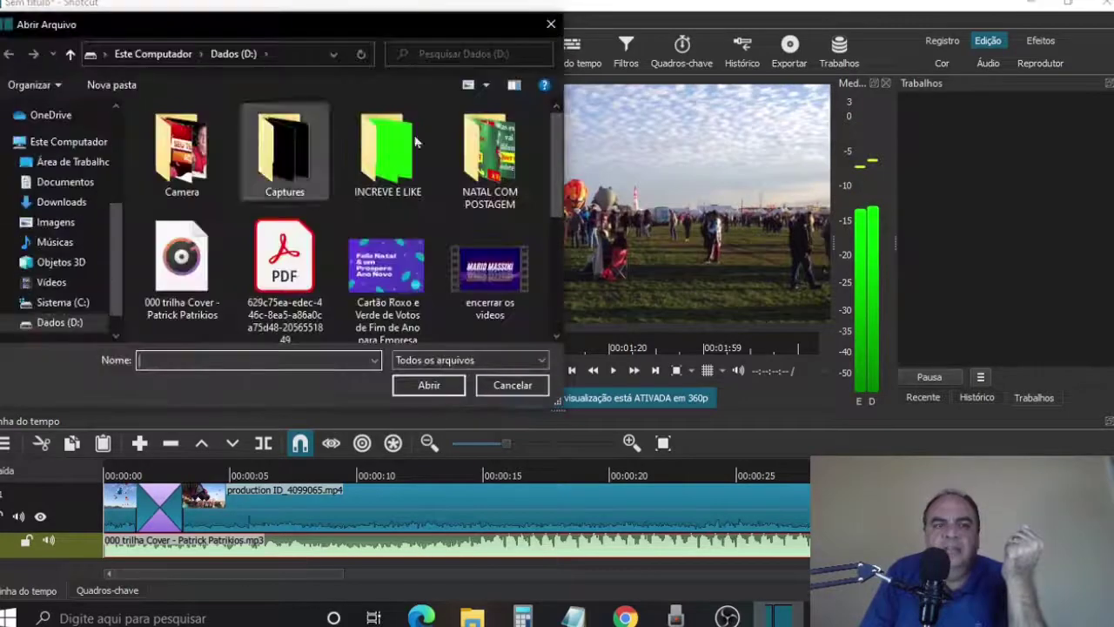
{"action": "left_click", "coordinate": [510, 386]}
{"action": "left_click", "coordinate": [84, 45]}
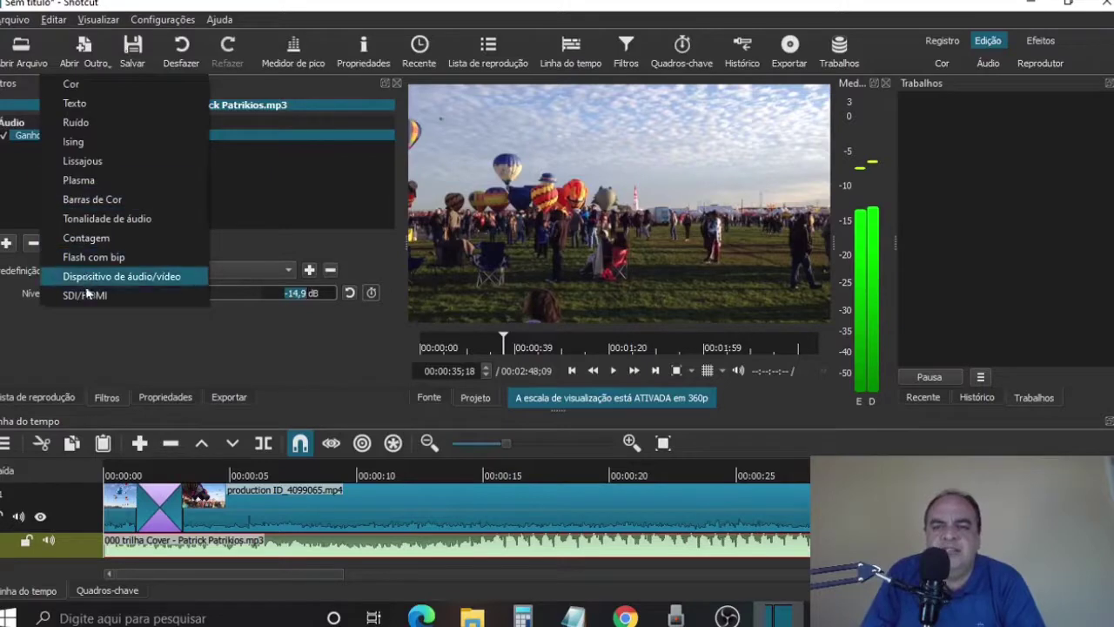
{"action": "left_click", "coordinate": [146, 341]}
{"action": "left_click", "coordinate": [133, 51]}
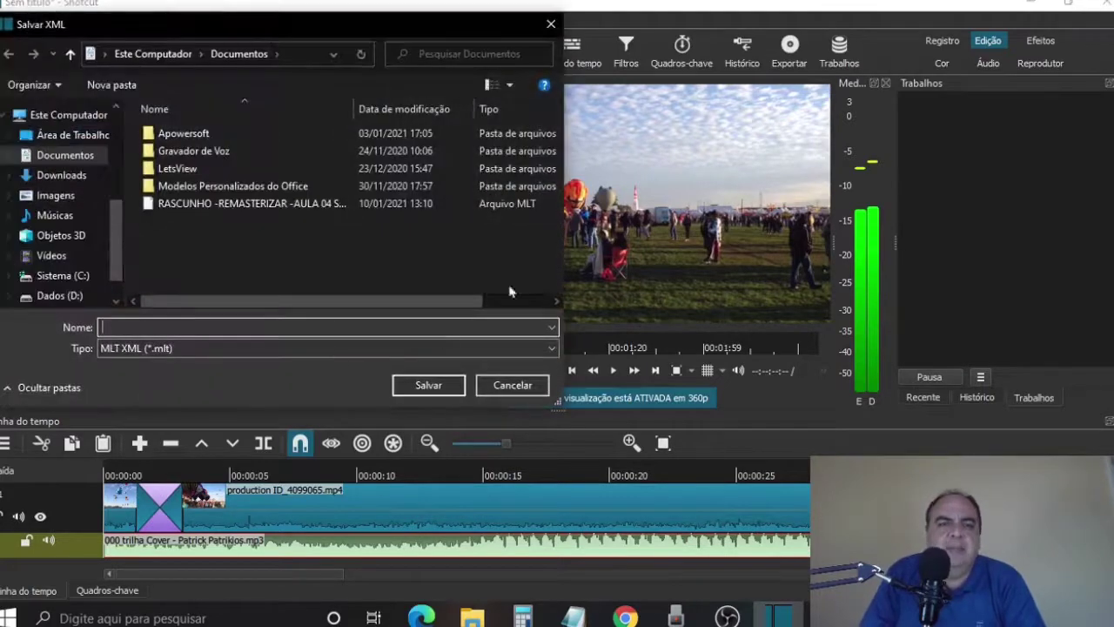
{"action": "left_click", "coordinate": [511, 384]}
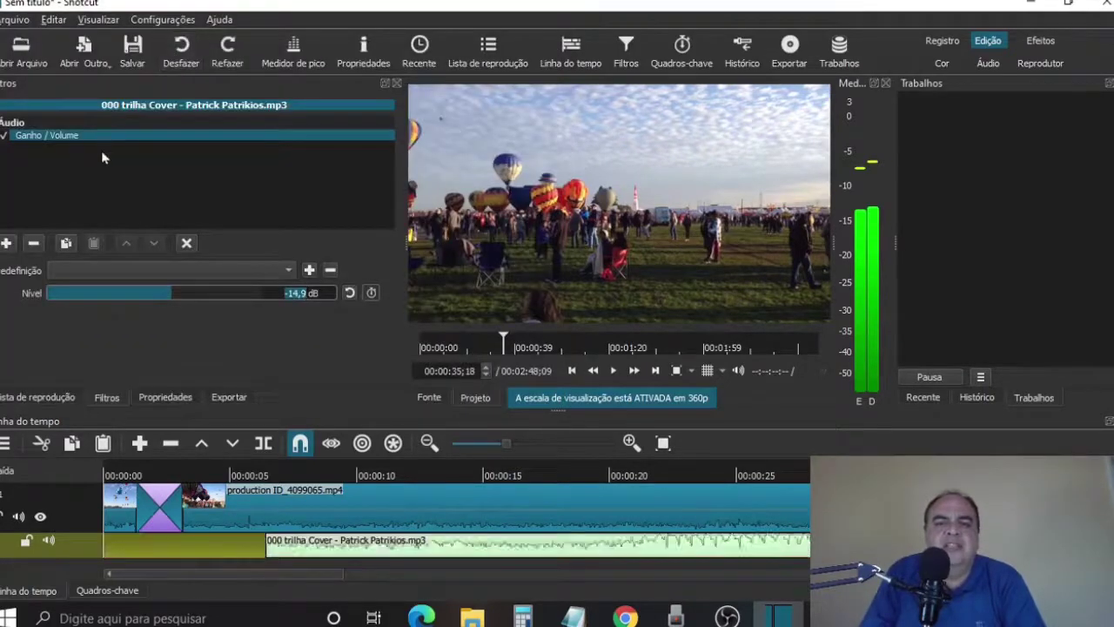
Redo the soundtrack clip's move to the start of the timeline, and show the recent files and the playlist.
{"action": "left_click", "coordinate": [228, 59]}
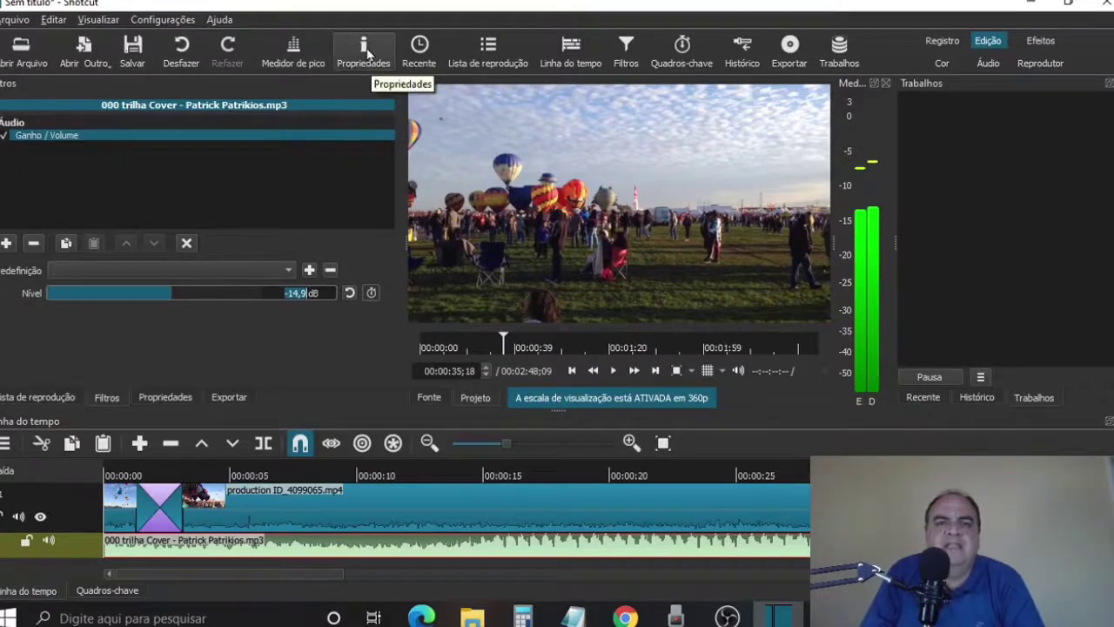
{"action": "left_click", "coordinate": [419, 49]}
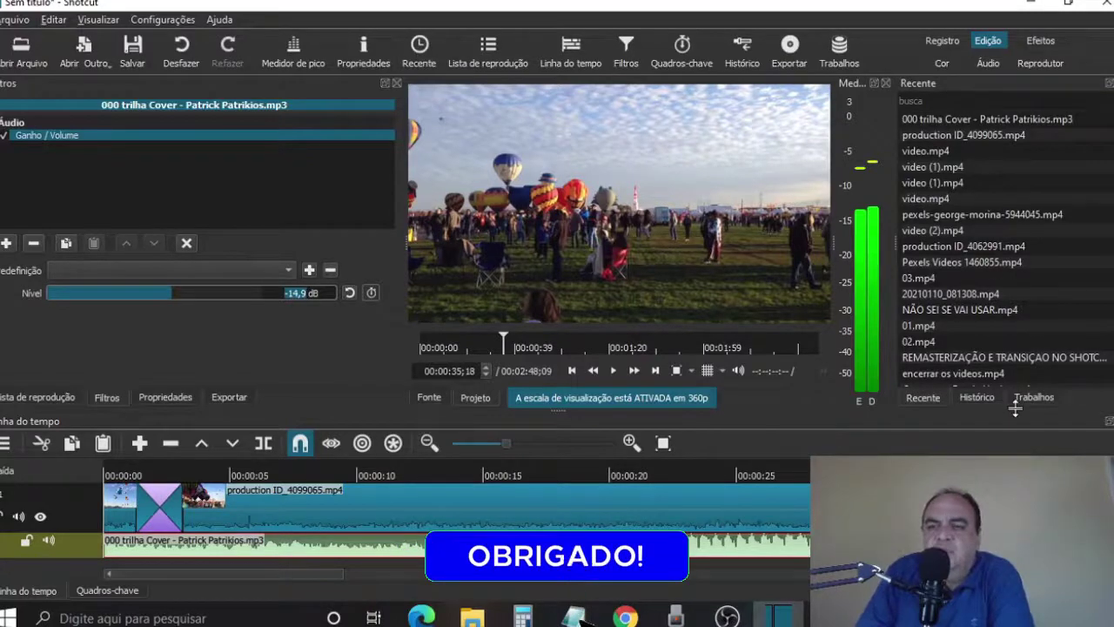
{"action": "left_click", "coordinate": [484, 61]}
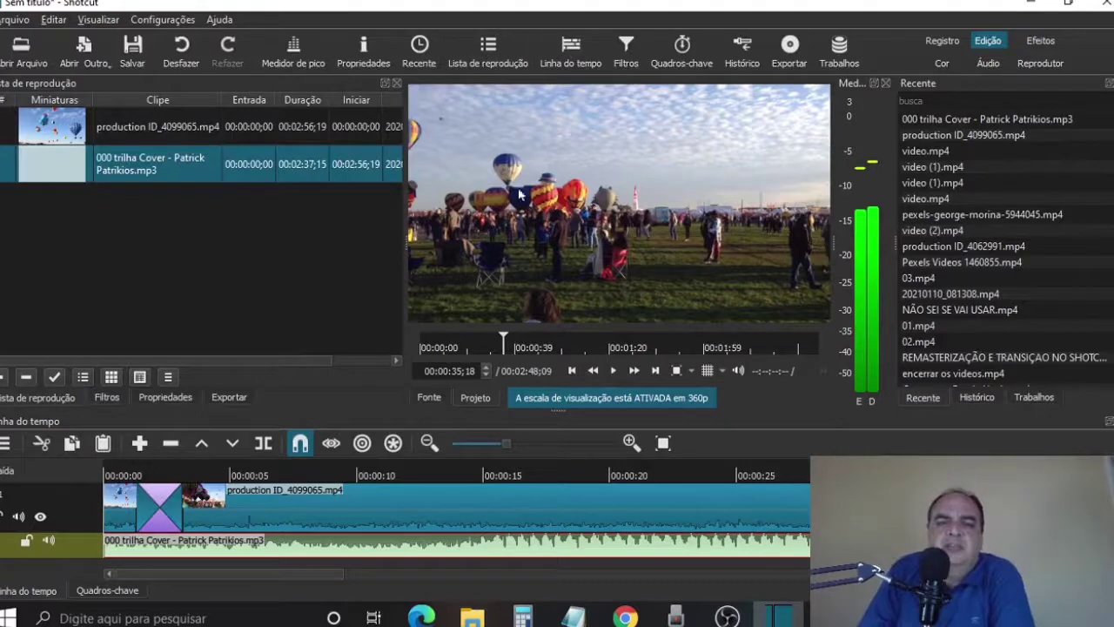
Look through the favourite filters available for the soundtrack clip, down to Texto: Simples.
{"action": "left_click", "coordinate": [626, 52]}
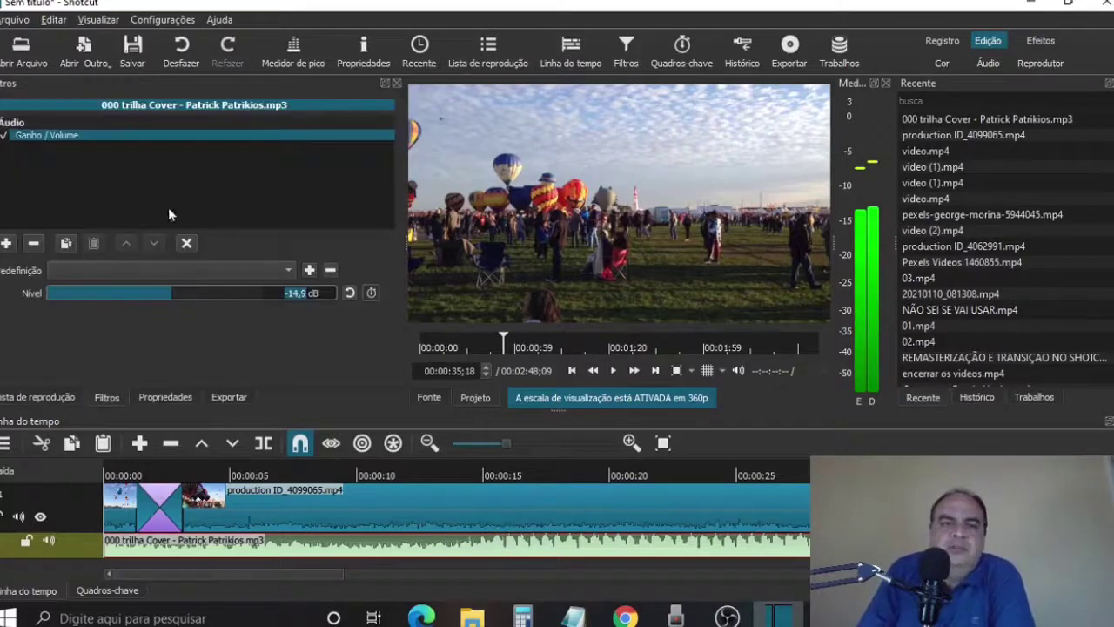
{"action": "left_click", "coordinate": [12, 241]}
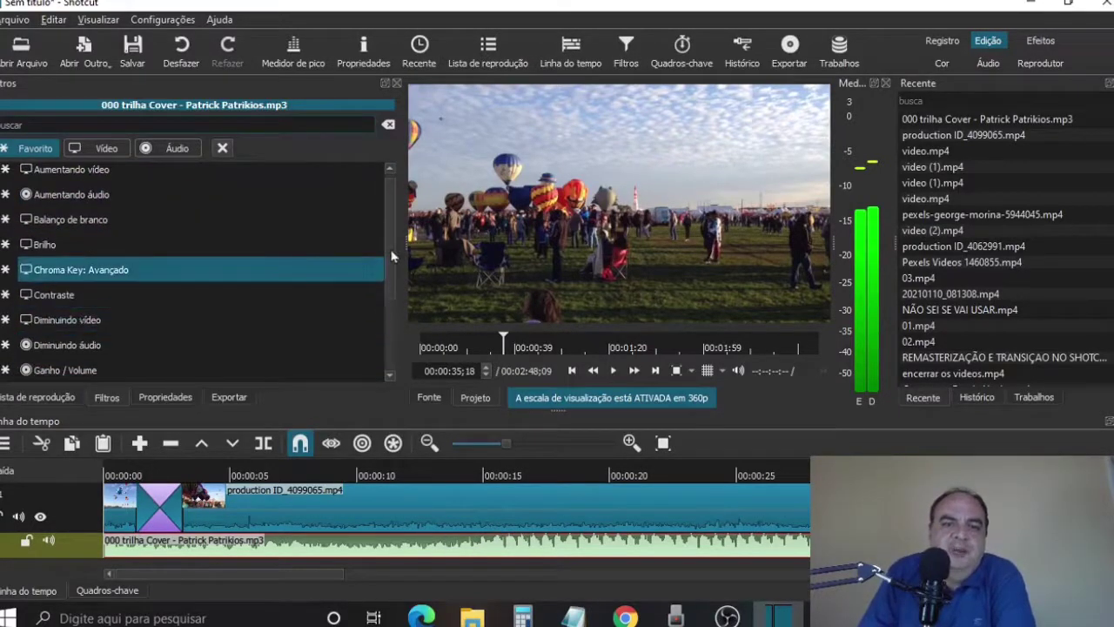
{"action": "left_click_drag", "start_coordinate": [391, 261], "coordinate": [387, 327]}
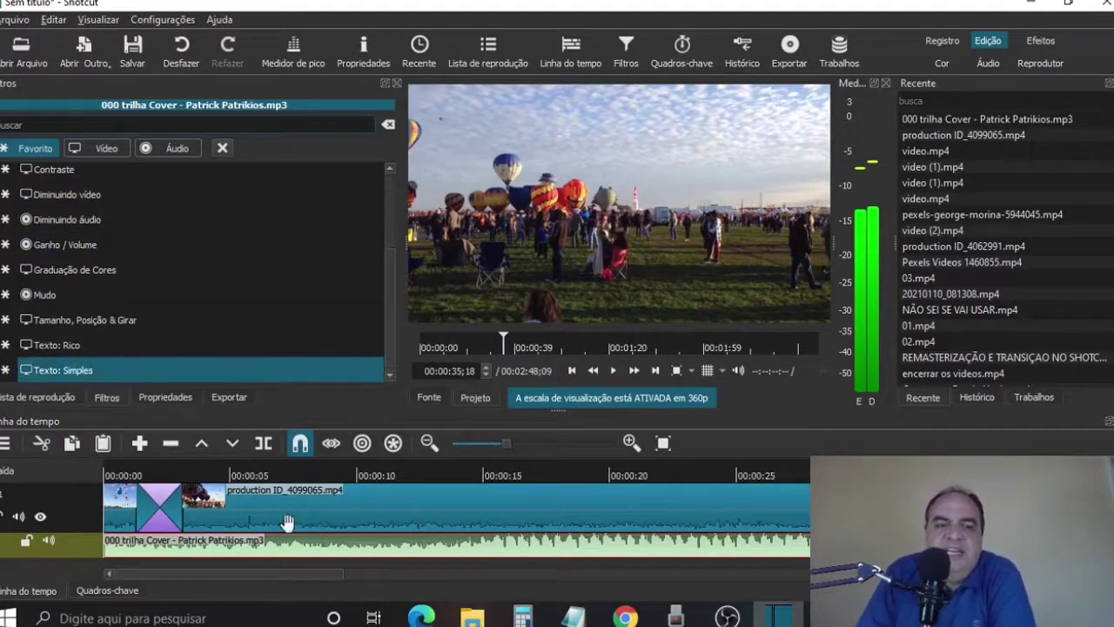
Look over the soundtrack's keyframes, the edit history and the export presets.
{"action": "left_click", "coordinate": [686, 51]}
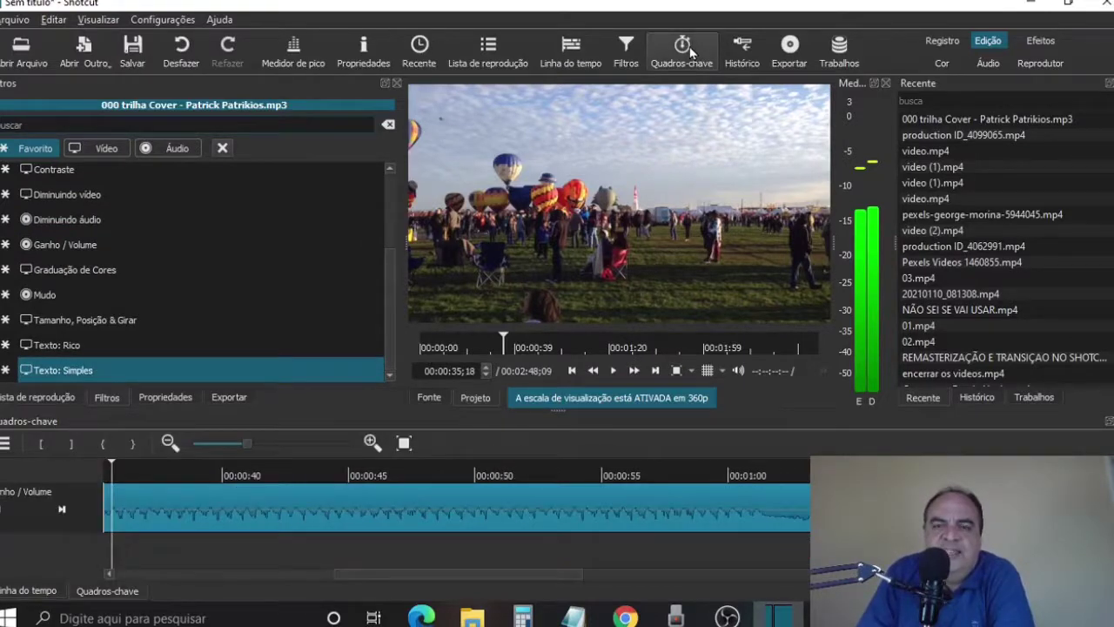
{"action": "left_click", "coordinate": [35, 591]}
{"action": "left_click", "coordinate": [741, 50]}
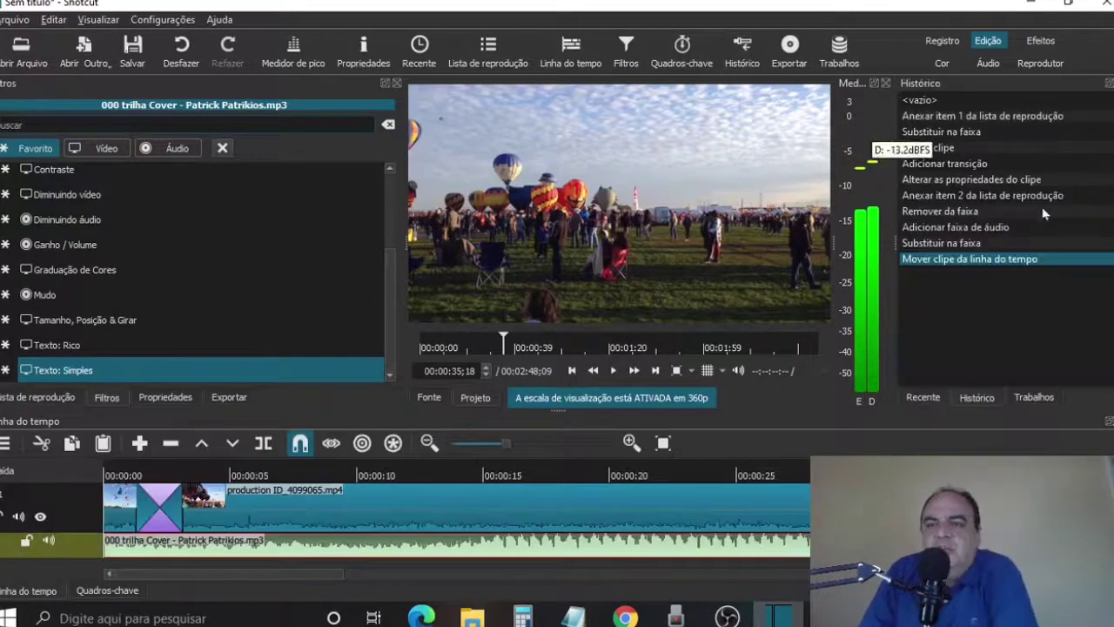
{"action": "left_click", "coordinate": [789, 50]}
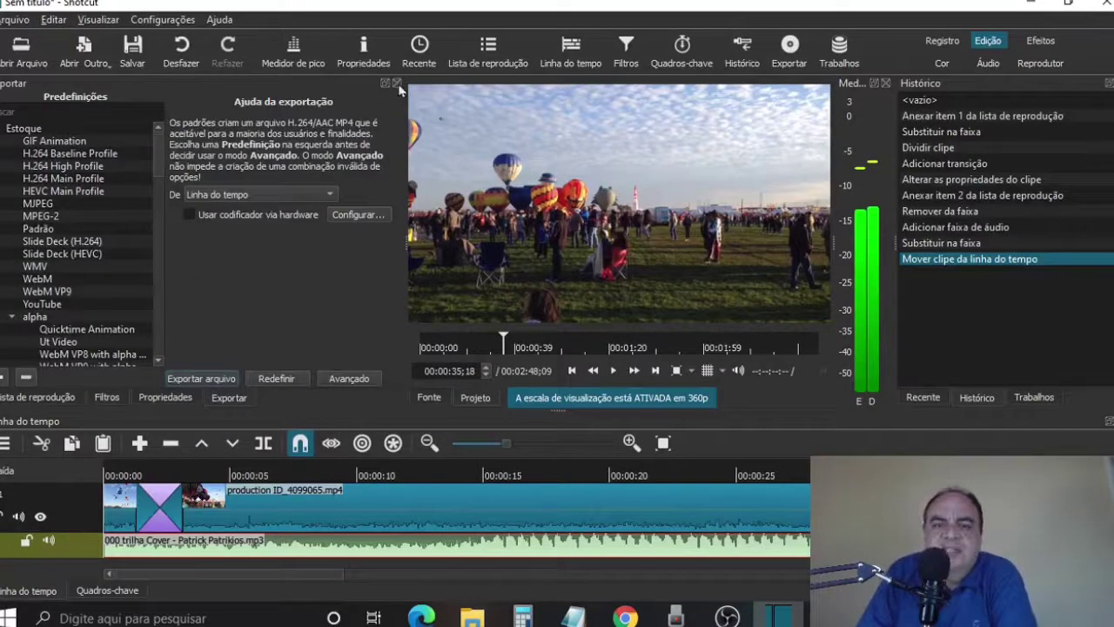
Show the jobs list, preview the Reprodutor, Cor, Efeitos and Registro layouts, and return to the Edição layout.
{"action": "left_click", "coordinate": [839, 50]}
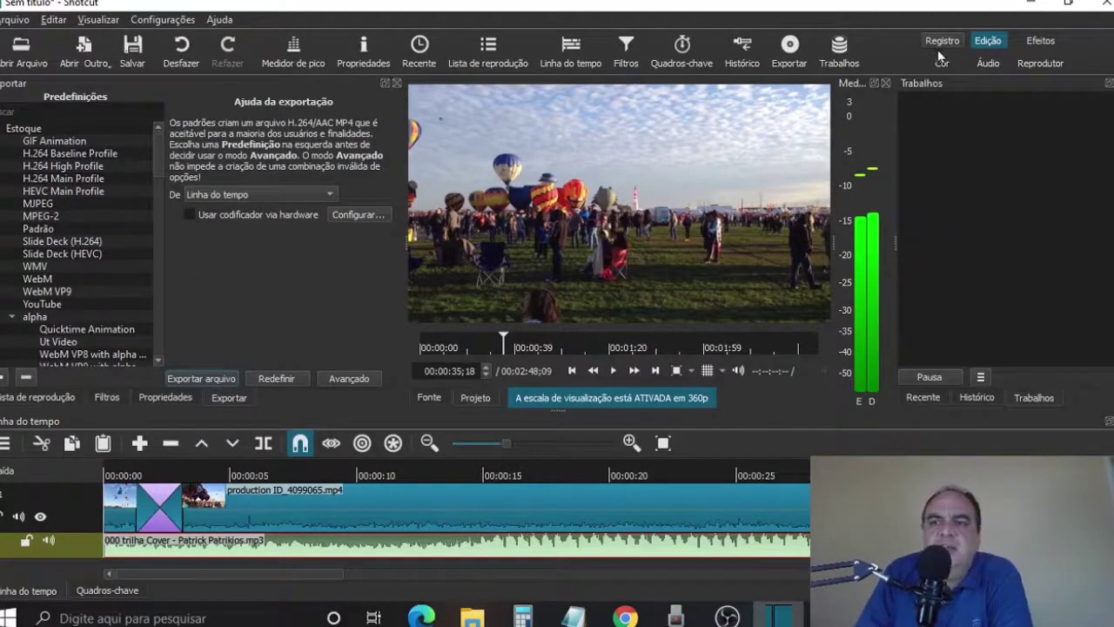
{"action": "left_click", "coordinate": [1038, 64]}
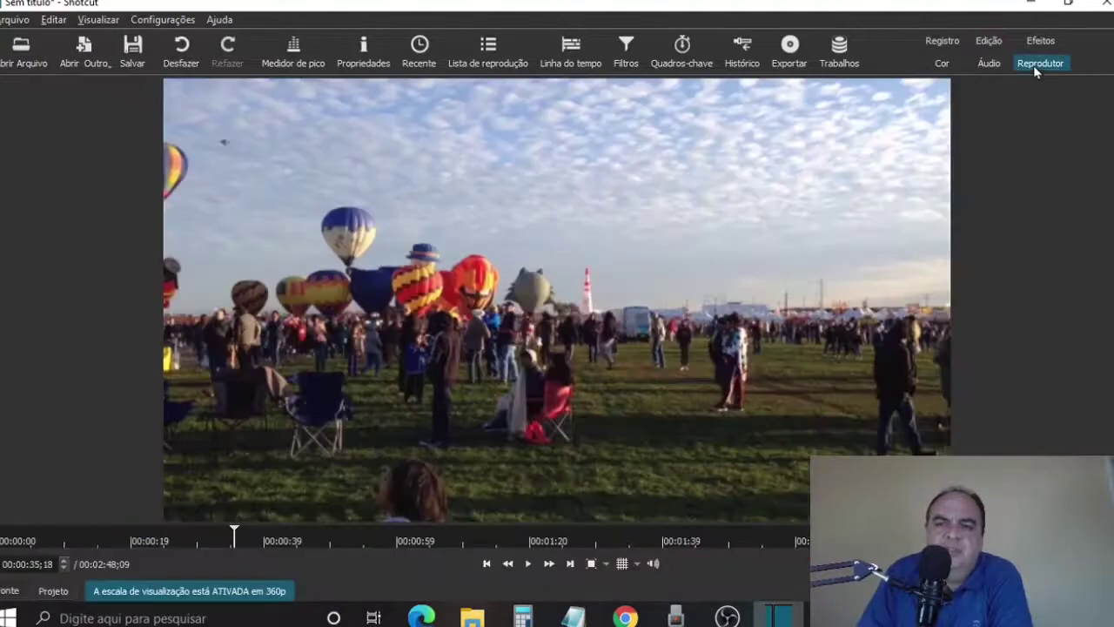
{"action": "key", "text": "alt+4"}
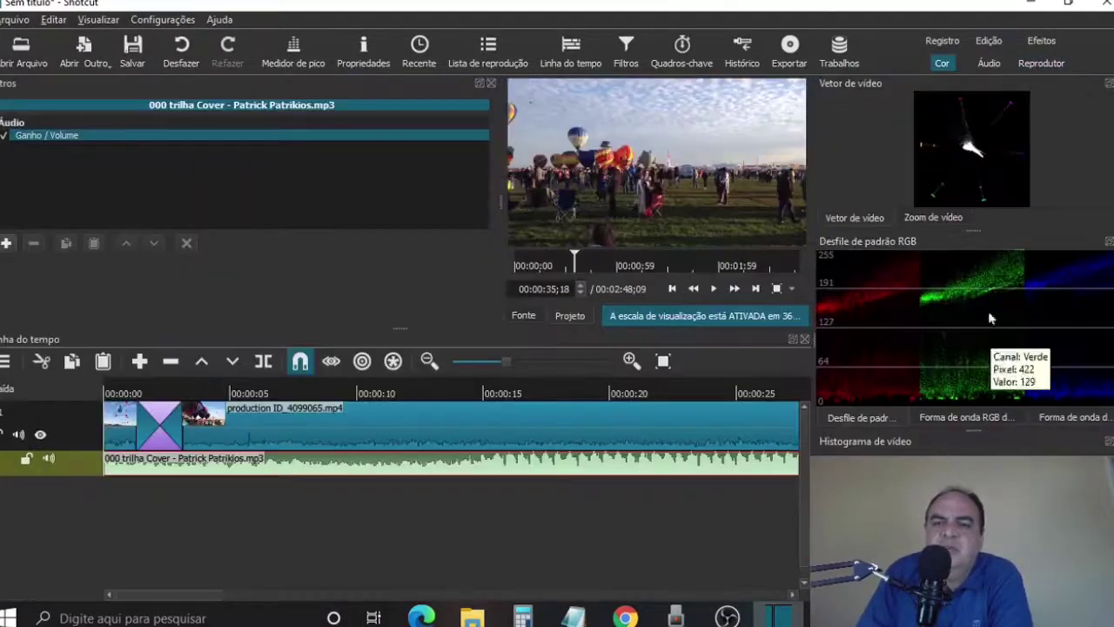
{"action": "key", "text": "alt+3"}
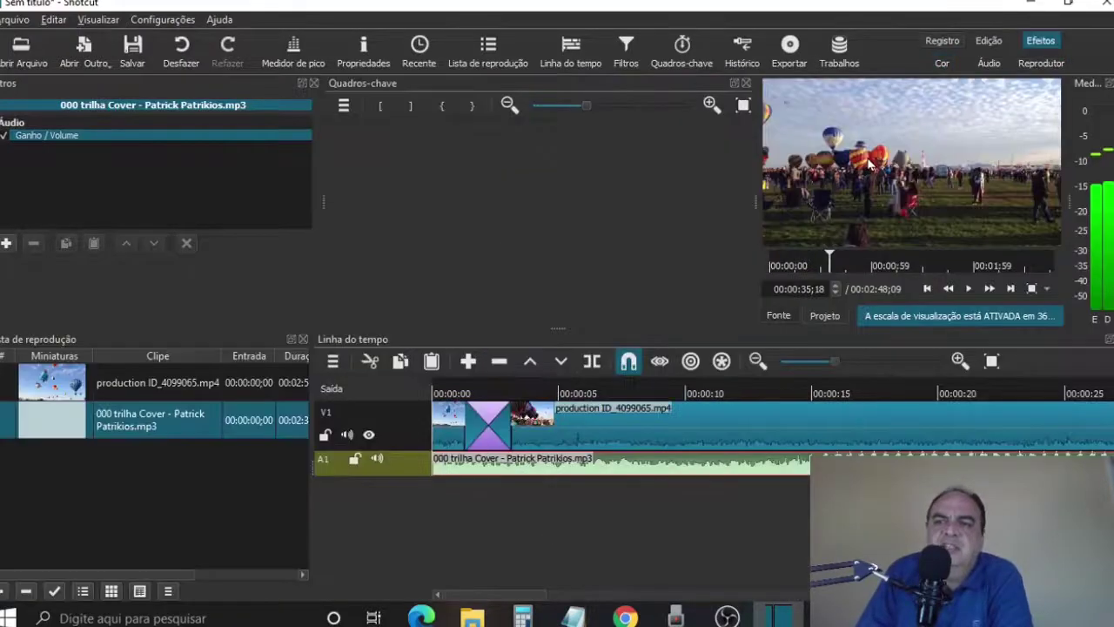
{"action": "key", "text": "alt+1"}
{"action": "key", "text": "alt+2"}
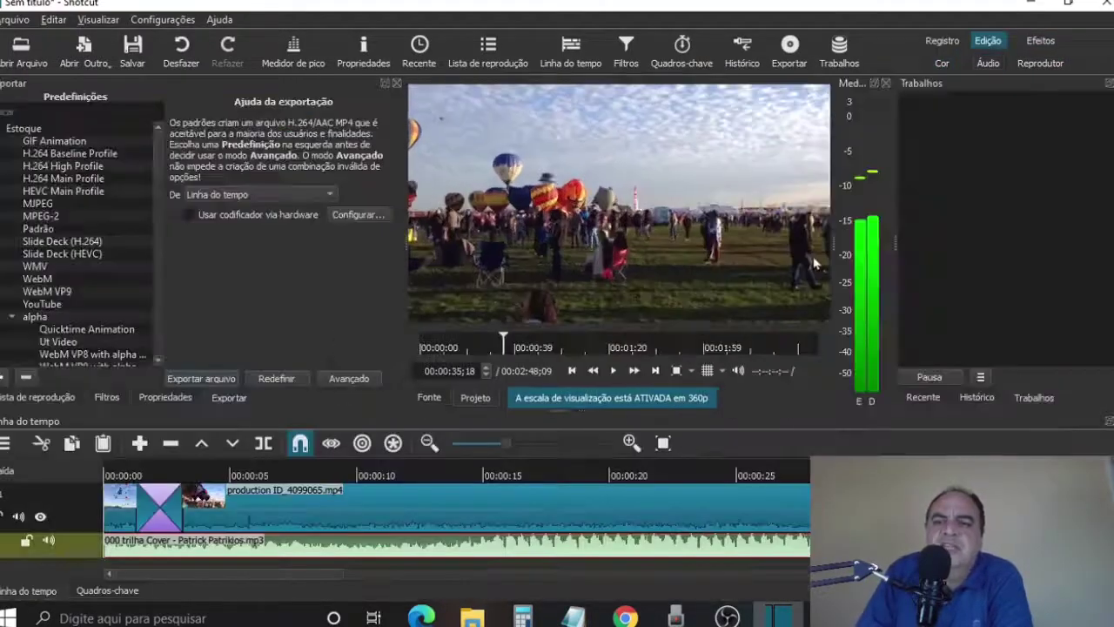
Look over the available file, editing and view commands without choosing any.
{"action": "left_click", "coordinate": [15, 20]}
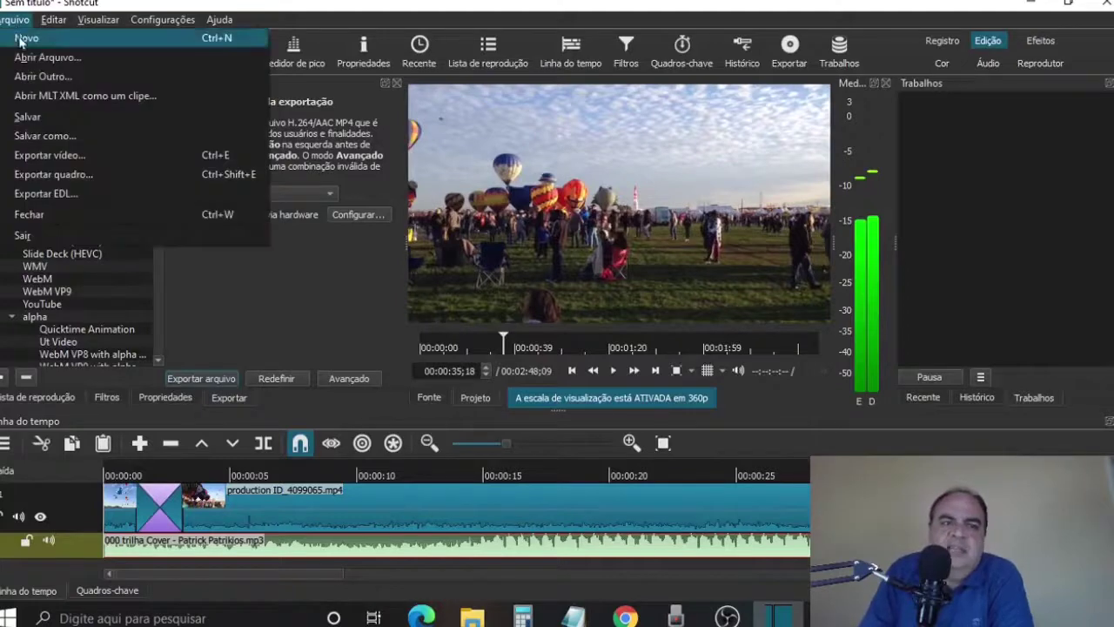
{"action": "left_click", "coordinate": [214, 303]}
{"action": "left_click", "coordinate": [51, 20]}
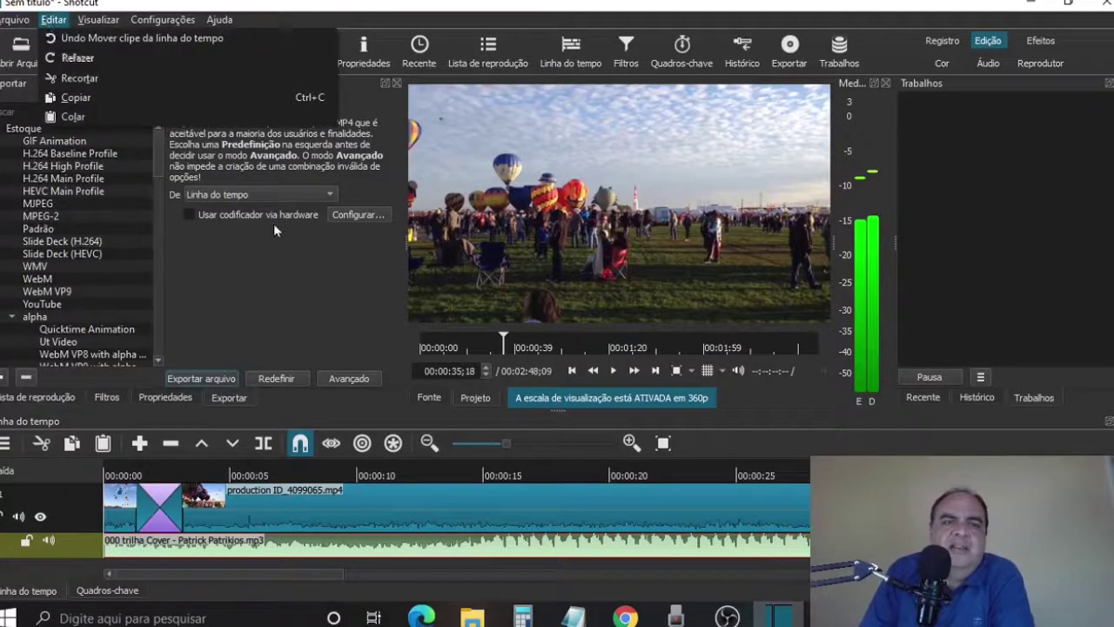
{"action": "left_click", "coordinate": [314, 298]}
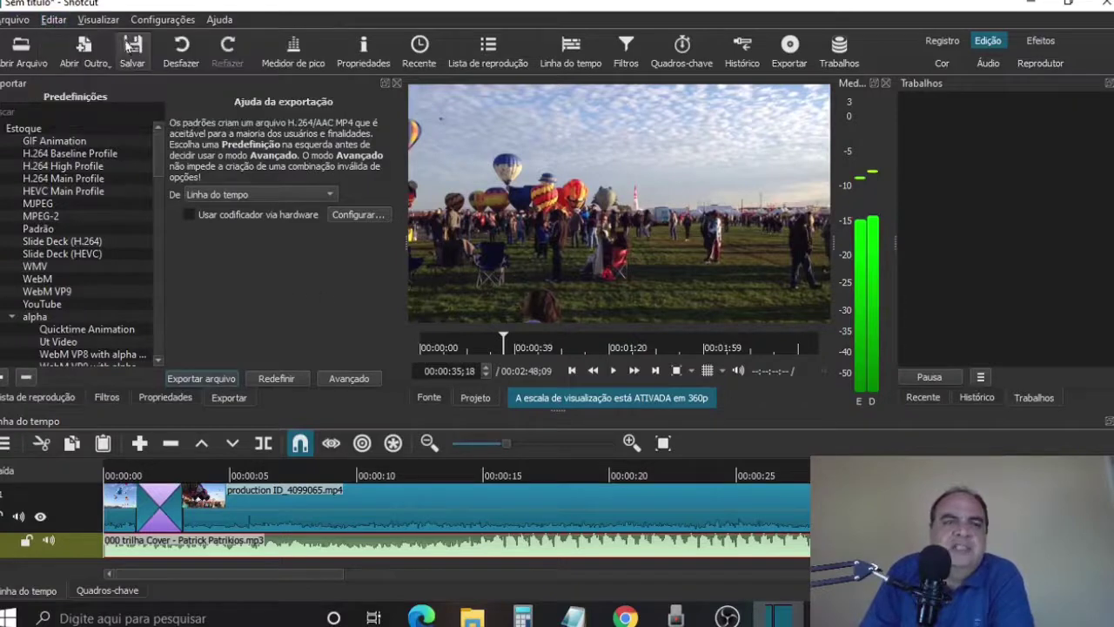
{"action": "left_click", "coordinate": [111, 22]}
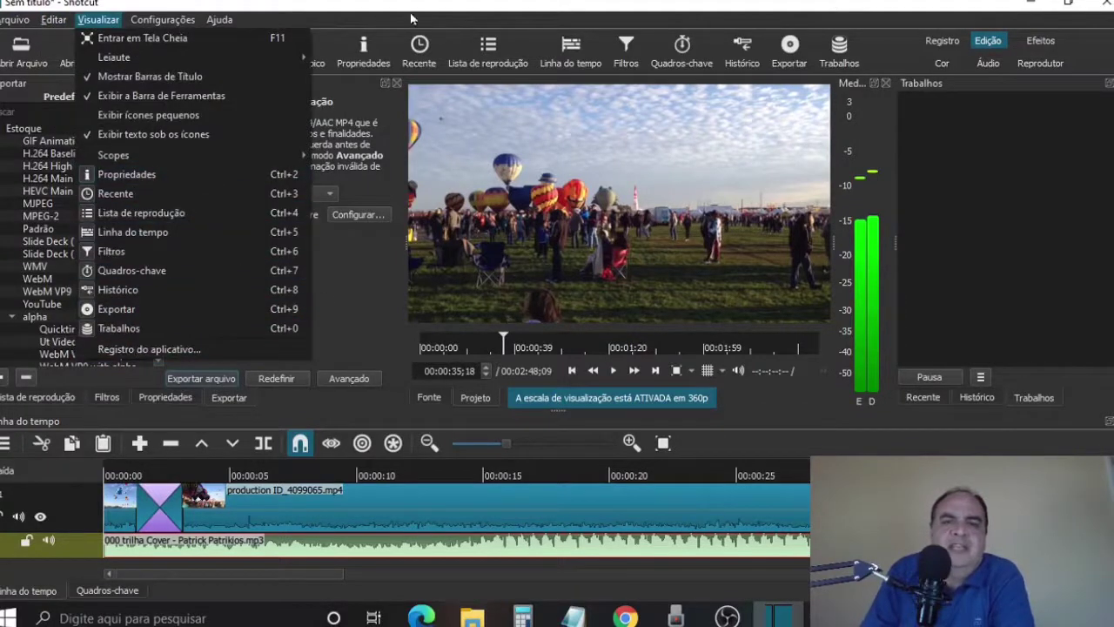
Look over the project, player and interface settings, including the audio channel options, leaving them without changing anything.
{"action": "left_click", "coordinate": [156, 21]}
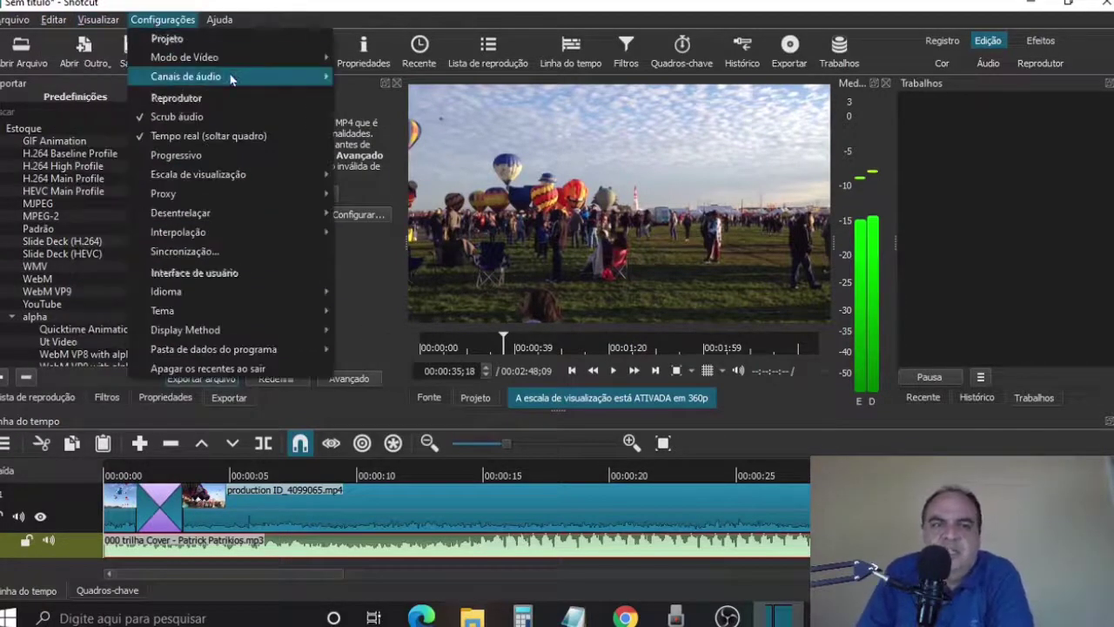
{"action": "mouse_move", "coordinate": [222, 77]}
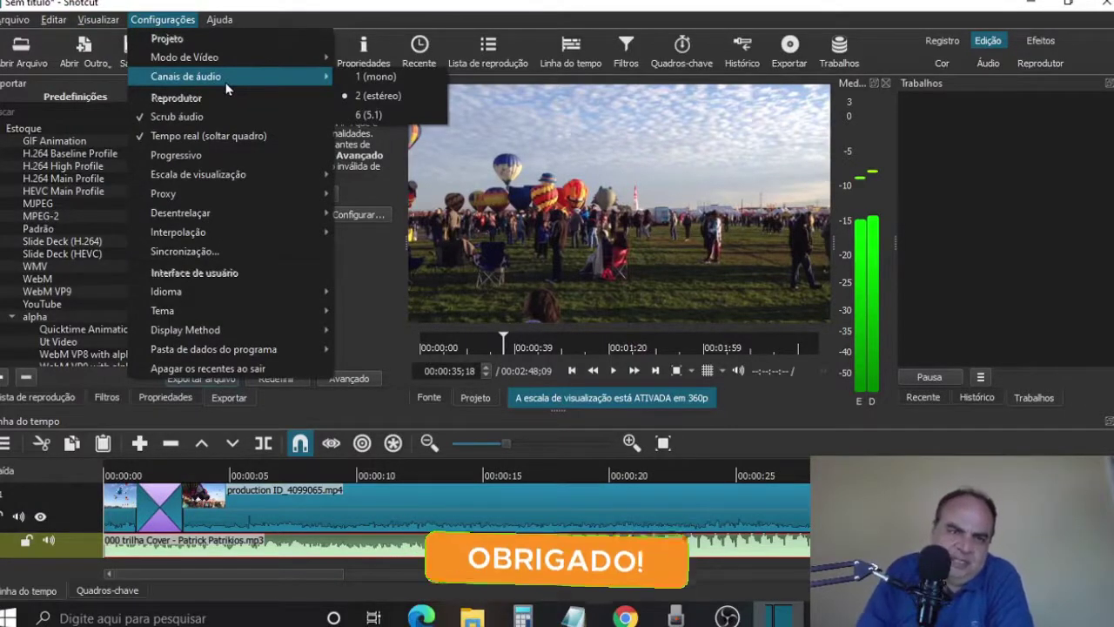
{"action": "mouse_move", "coordinate": [166, 292]}
{"action": "left_click", "coordinate": [801, 404]}
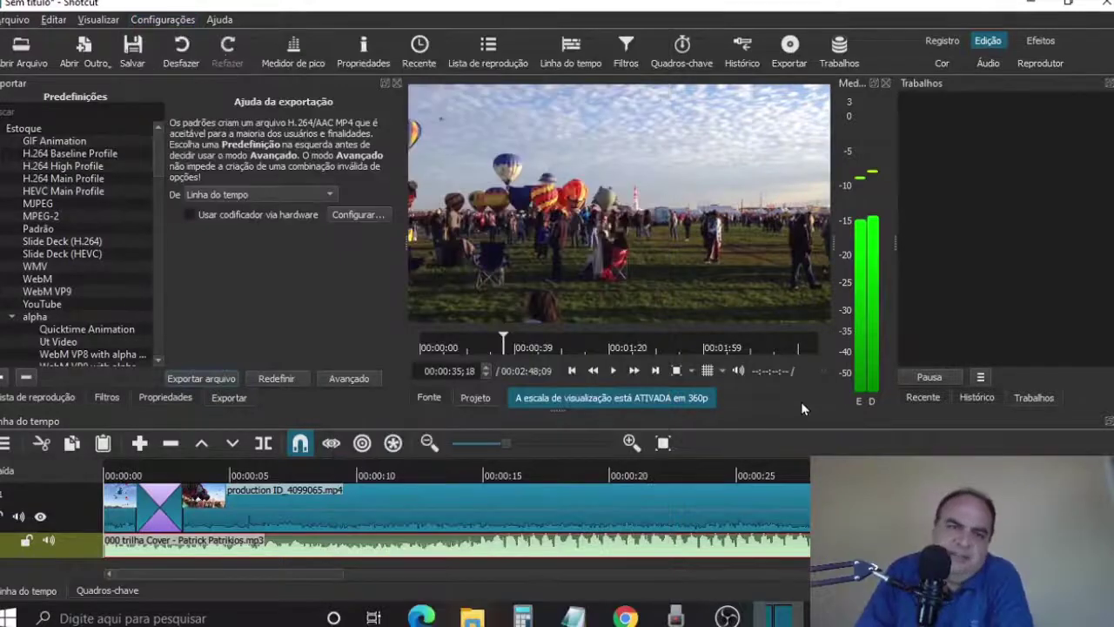